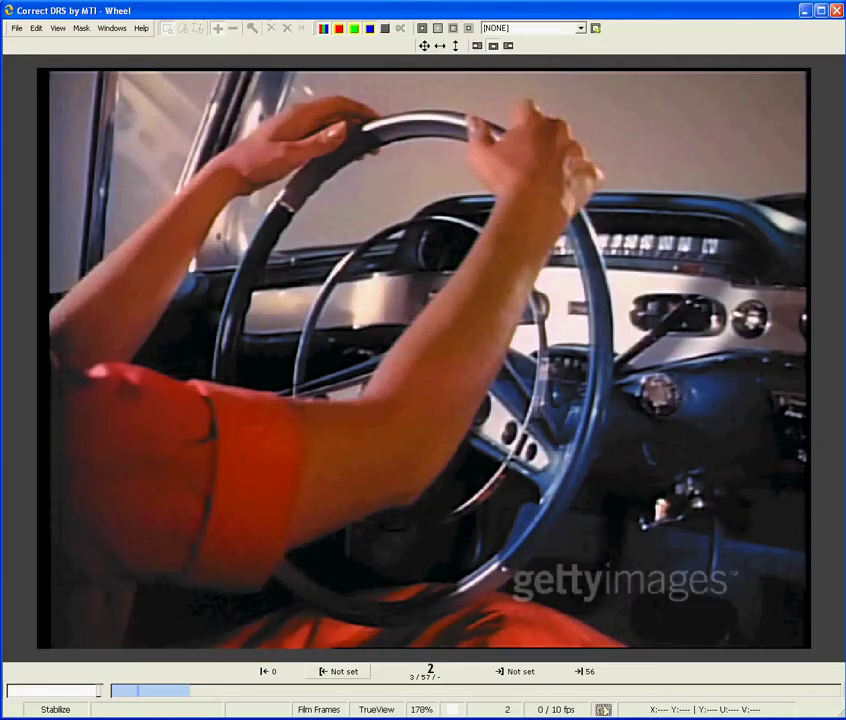
Go to the clip's first frame, its last frame, and back to the first frame.
{"action": "key", "text": "Home"}
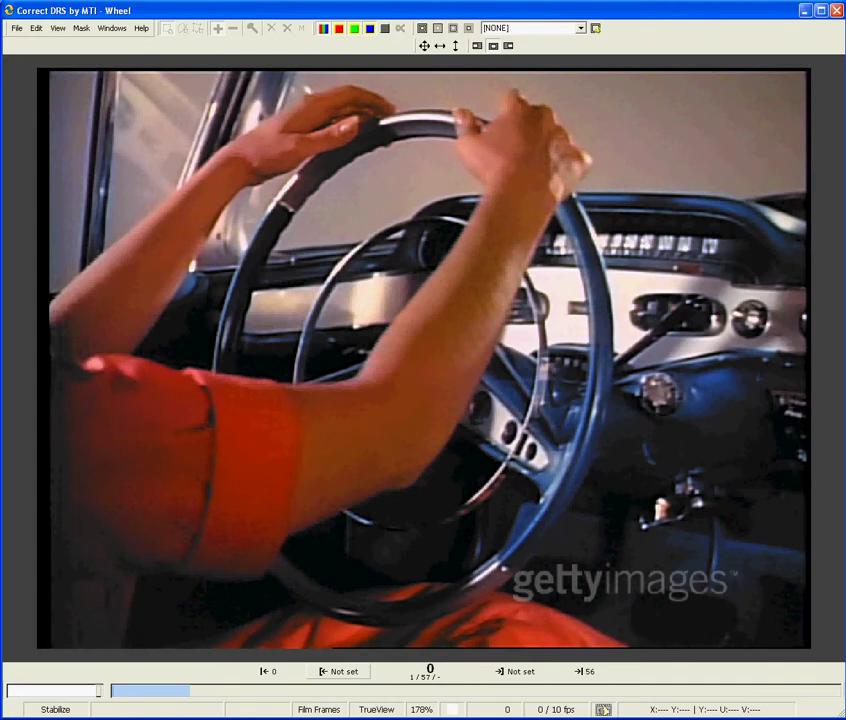
{"action": "key", "text": "End"}
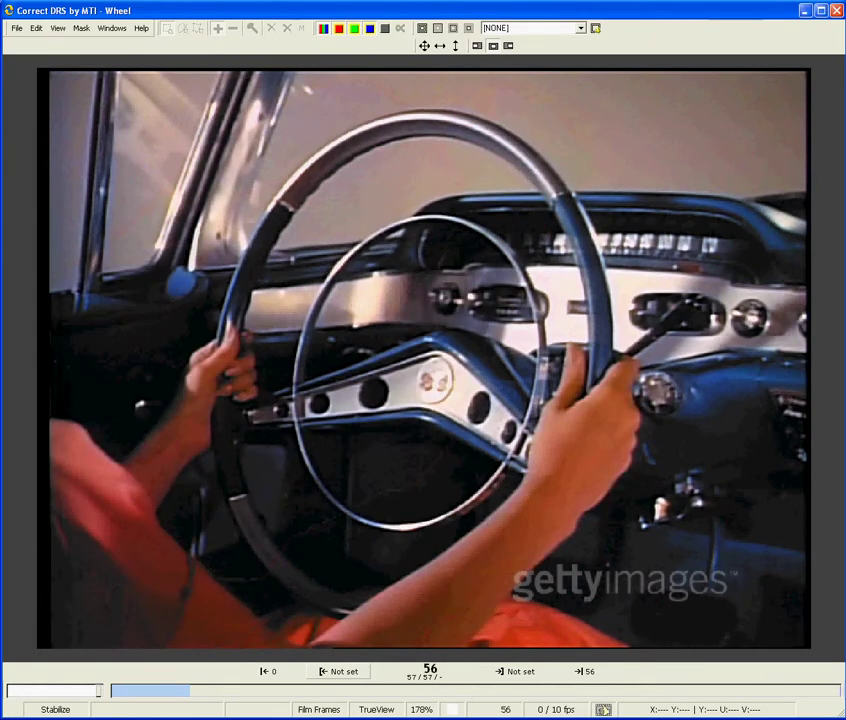
{"action": "key", "text": "Home"}
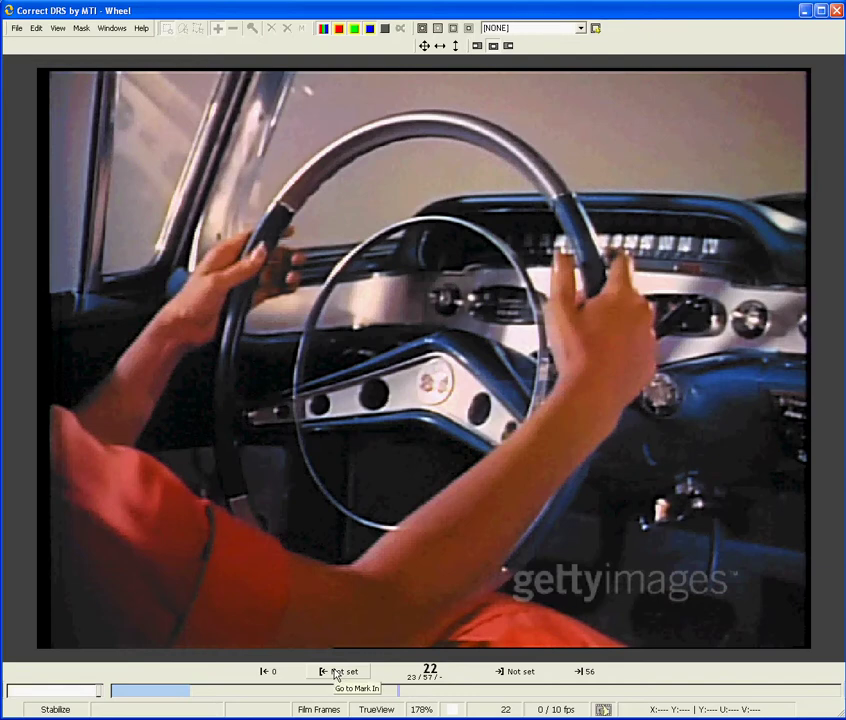
Play the clip forward and in reverse, stop playback, and jump to the last frame.
{"action": "key", "text": "space"}
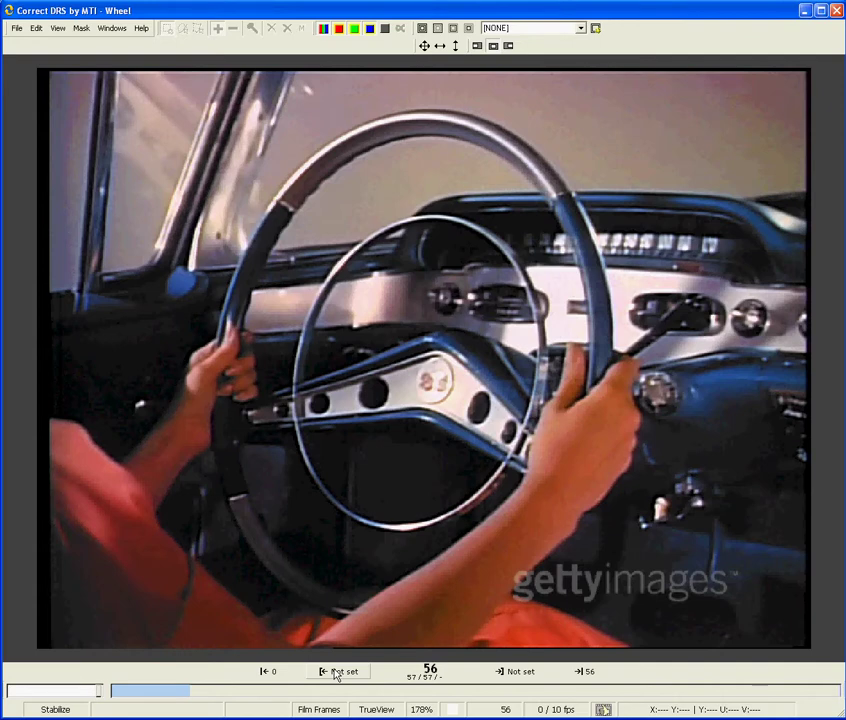
{"action": "key", "text": "j"}
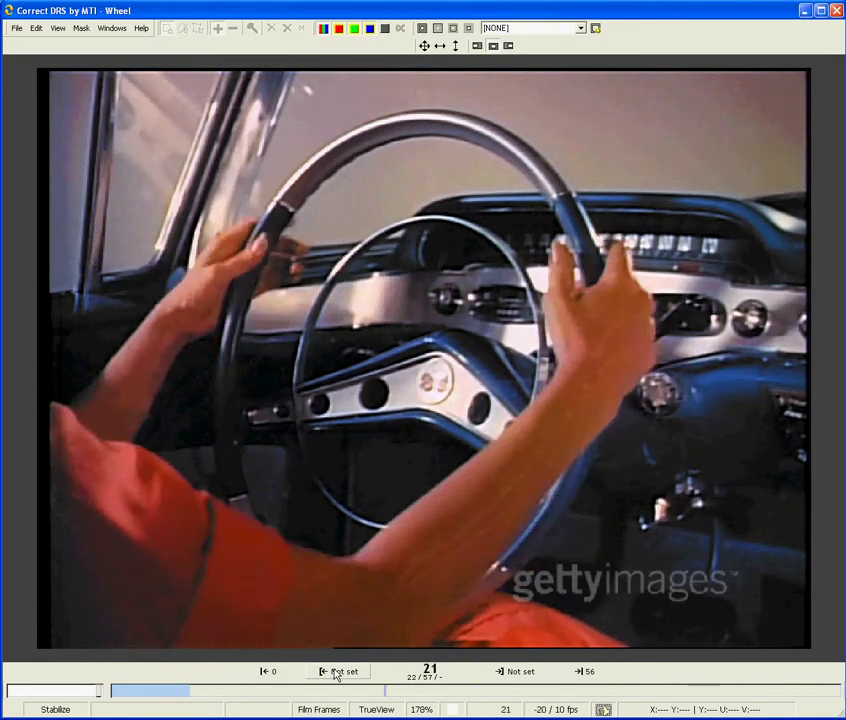
{"action": "key", "text": "k"}
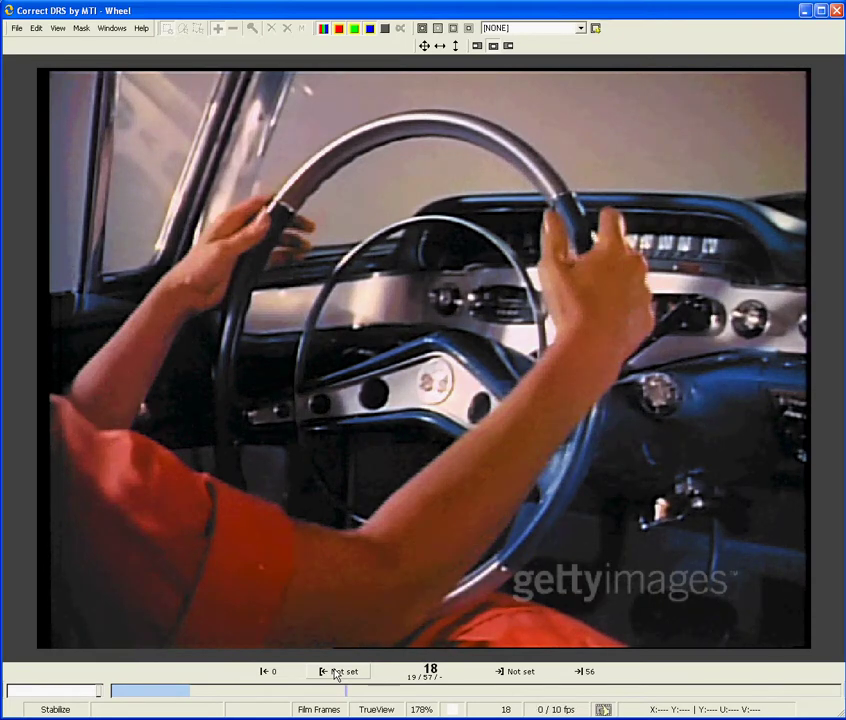
{"action": "key", "text": "End"}
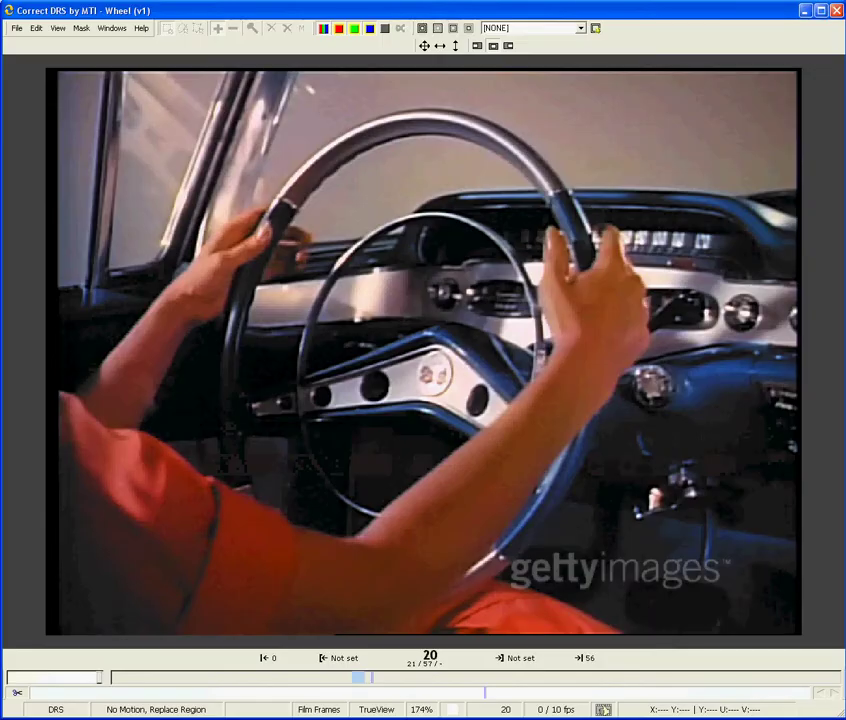
Step backward frame by frame to frame 18 of the Wheel (v1) clip.
{"action": "key", "text": "s"}
{"action": "key", "text": "s"}
{"action": "key", "text": "s"}
{"action": "key", "text": "s"}
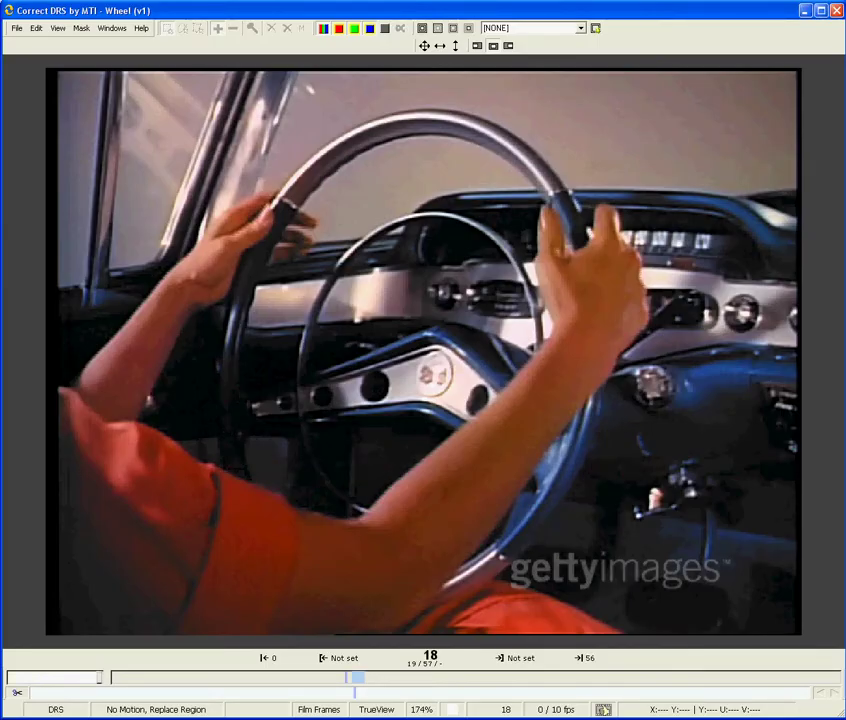
Go to frame 25, move ahead 2 frames, and move back 5 frames using timecode entry.
{"action": "type", "text": "25"}
{"action": "key", "text": "Return"}
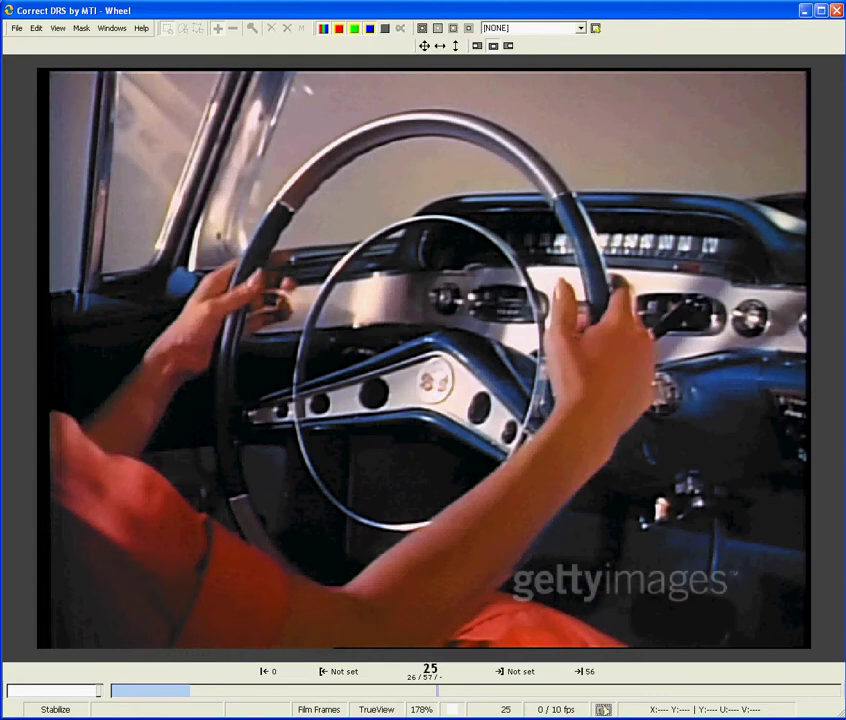
{"action": "type", "text": "+2"}
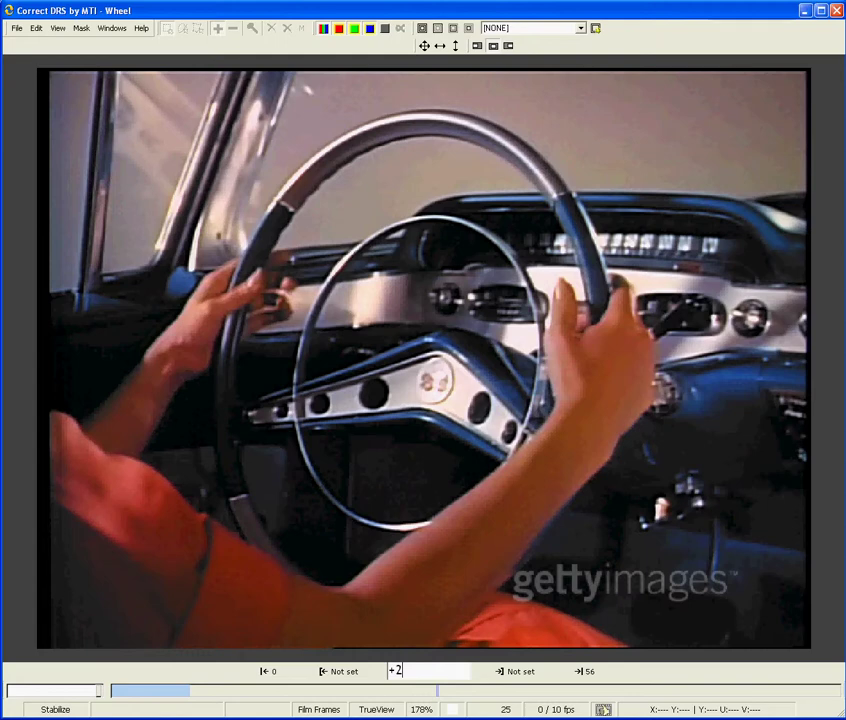
{"action": "key", "text": "Return"}
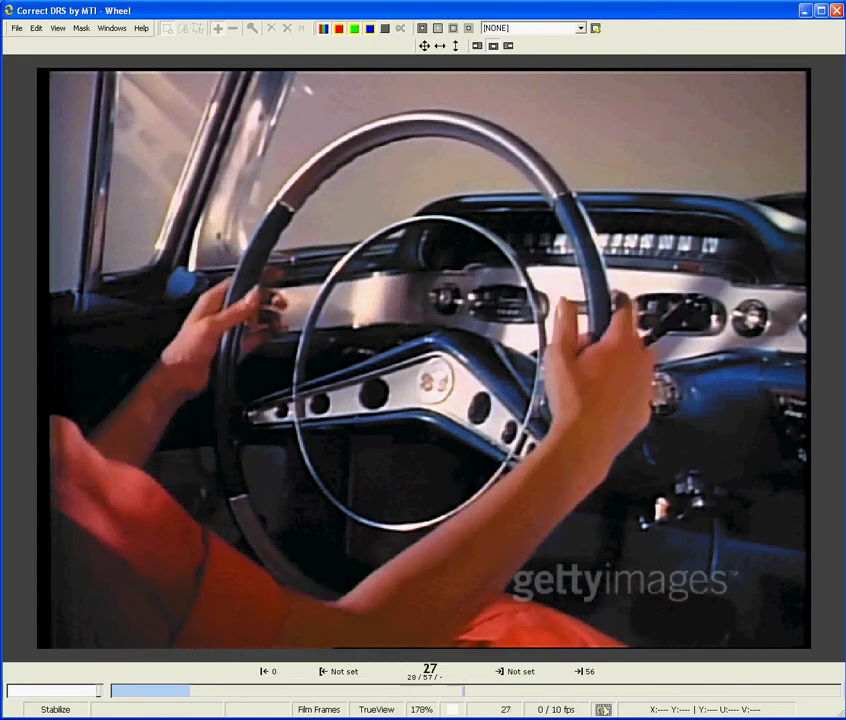
{"action": "type", "text": "-5"}
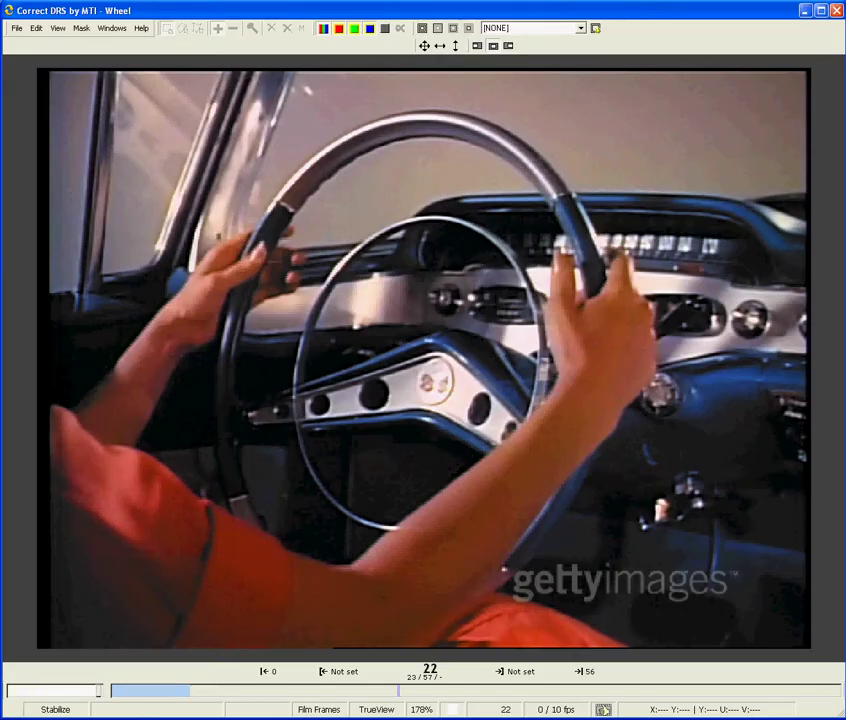
Set the mark in at frame 22 and the mark out at frame 26.
{"action": "key", "text": "e"}
{"action": "key", "text": "f"}
{"action": "key", "text": "f"}
{"action": "key", "text": "f"}
{"action": "key", "text": "f"}
{"action": "key", "text": "r"}
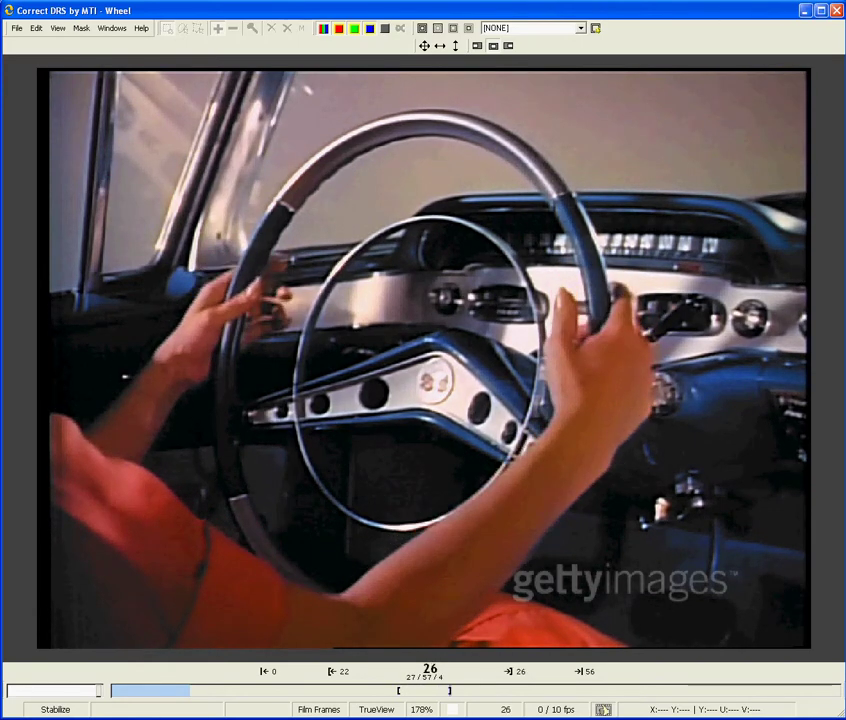
Jump to the mark in and mark out, and step frame by frame back and forth between the two marks.
{"action": "key", "text": "shift+e"}
{"action": "key", "text": "shift+r"}
{"action": "key", "text": "Left"}
{"action": "key", "text": "Left"}
{"action": "key", "text": "Left"}
{"action": "key", "text": "Left"}
{"action": "key", "text": "Right"}
{"action": "key", "text": "Right"}
{"action": "key", "text": "Right"}
{"action": "key", "text": "Right"}
{"action": "key", "text": "Left"}
{"action": "key", "text": "Left"}
{"action": "key", "text": "Left"}
{"action": "key", "text": "Left"}
{"action": "key", "text": "Right"}
{"action": "key", "text": "Right"}
{"action": "key", "text": "Right"}
{"action": "key", "text": "Right"}
{"action": "key", "text": "Left"}
{"action": "key", "text": "Left"}
{"action": "key", "text": "Left"}
{"action": "key", "text": "Left"}
{"action": "key", "text": "Right"}
{"action": "key", "text": "Right"}
{"action": "key", "text": "Right"}
{"action": "key", "text": "Right"}
{"action": "key", "text": "Left"}
{"action": "key", "text": "Left"}
{"action": "key", "text": "Left"}
{"action": "key", "text": "Left"}
{"action": "key", "text": "Right"}
{"action": "key", "text": "Right"}
{"action": "key", "text": "Right"}
{"action": "key", "text": "Right"}
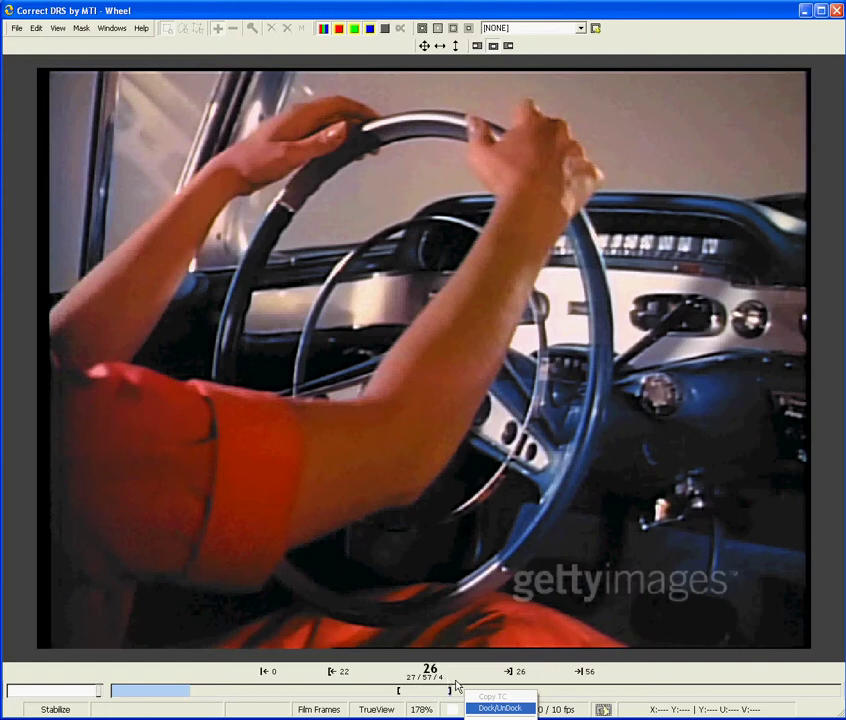
Show the Scene Cuts timeline and widen its displayed range to cover nearly the whole clip.
{"action": "key", "text": "o"}
{"action": "mouse_move", "coordinate": [500, 718]}
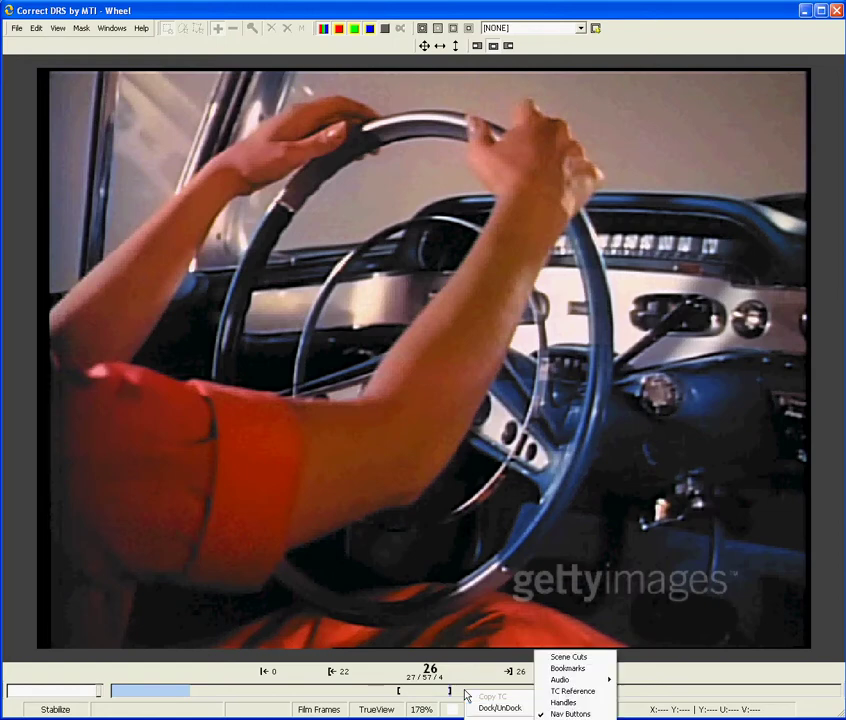
{"action": "left_click", "coordinate": [567, 658]}
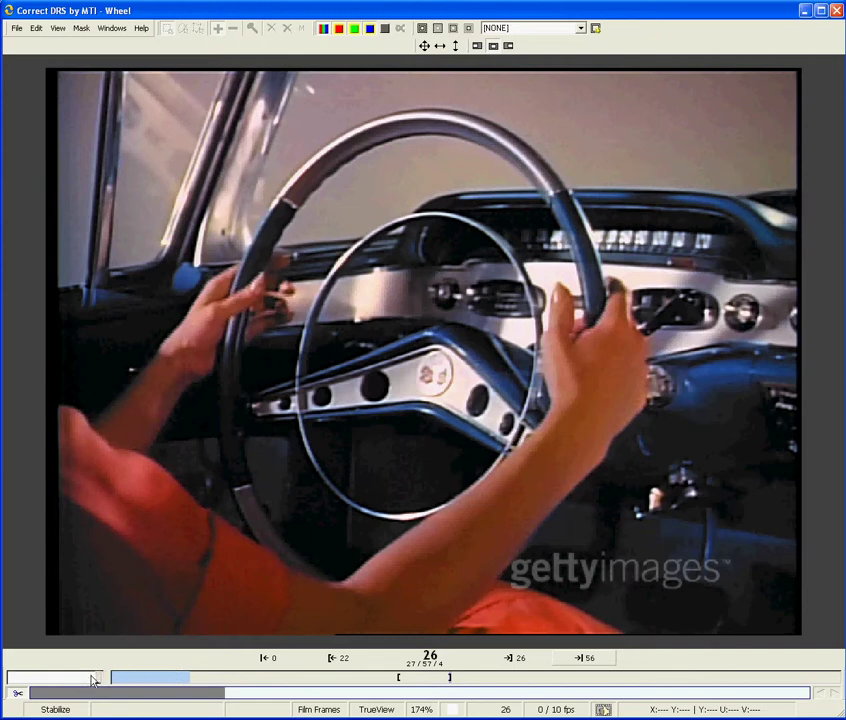
{"action": "left_click_drag", "start_coordinate": [97, 677], "coordinate": [10, 678]}
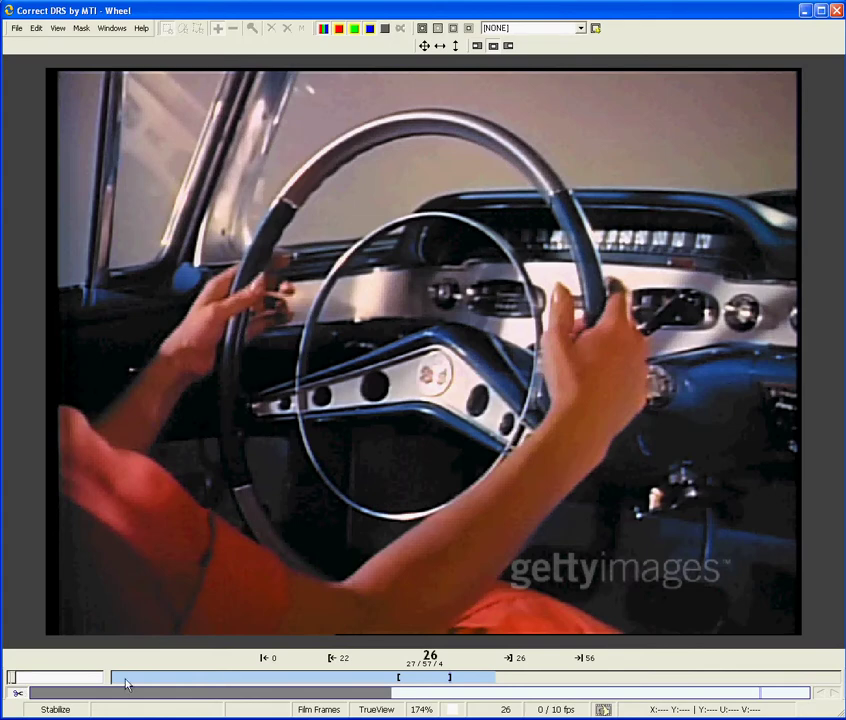
{"action": "left_click_drag", "start_coordinate": [139, 680], "coordinate": [473, 688]}
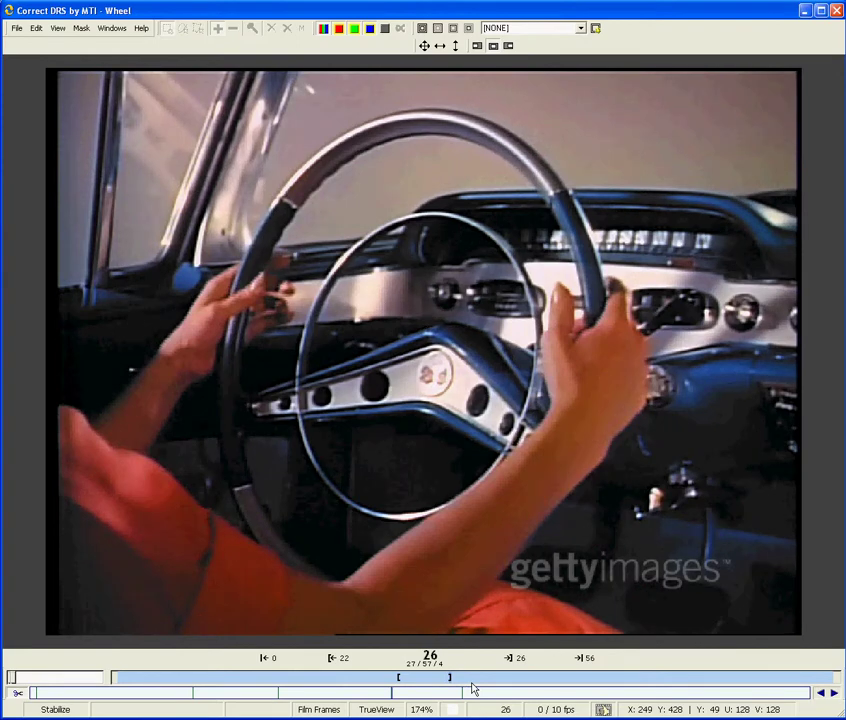
Mark the shot from frame 18 to 26, and move the marks to the preceding shot, frames 12 to 18.
{"action": "key", "text": "i"}
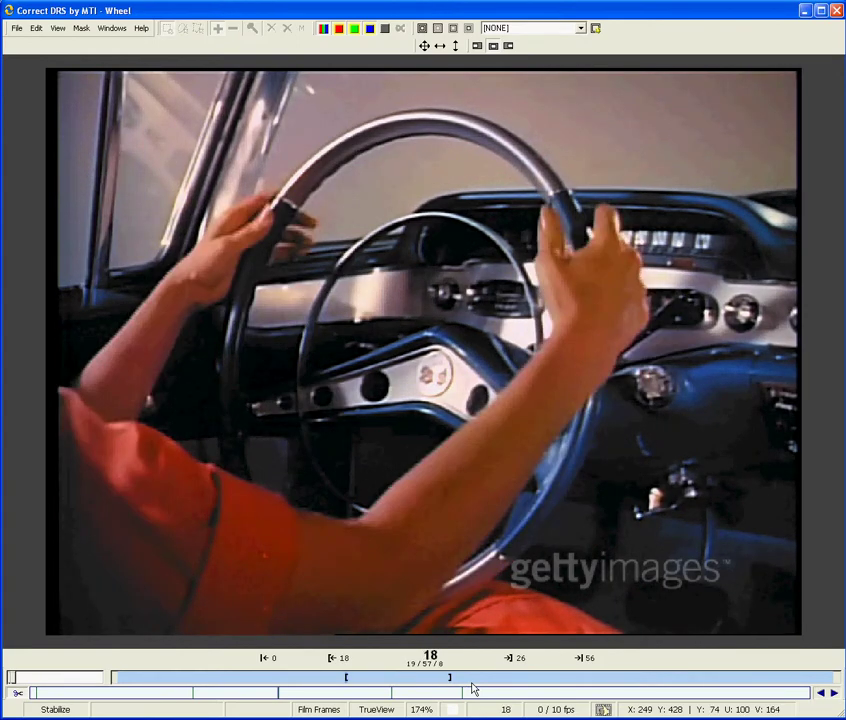
{"action": "key", "text": "ctrl+Left"}
{"action": "key", "text": "i"}
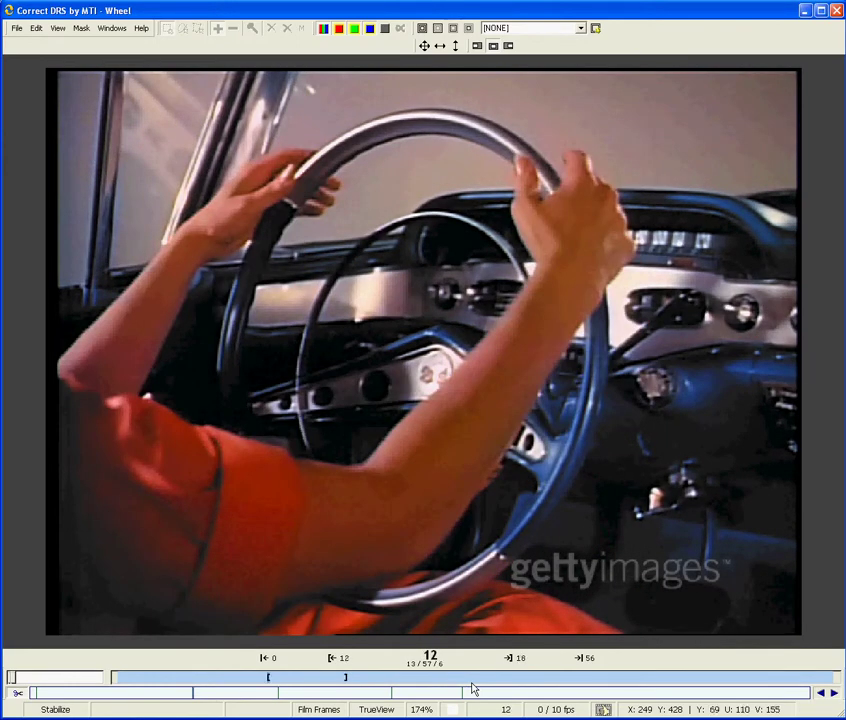
Advance to frame 14, restrict the timeline to the marked range from 12 to 18, and restore the full clip range.
{"action": "key", "text": "Right"}
{"action": "key", "text": "Right"}
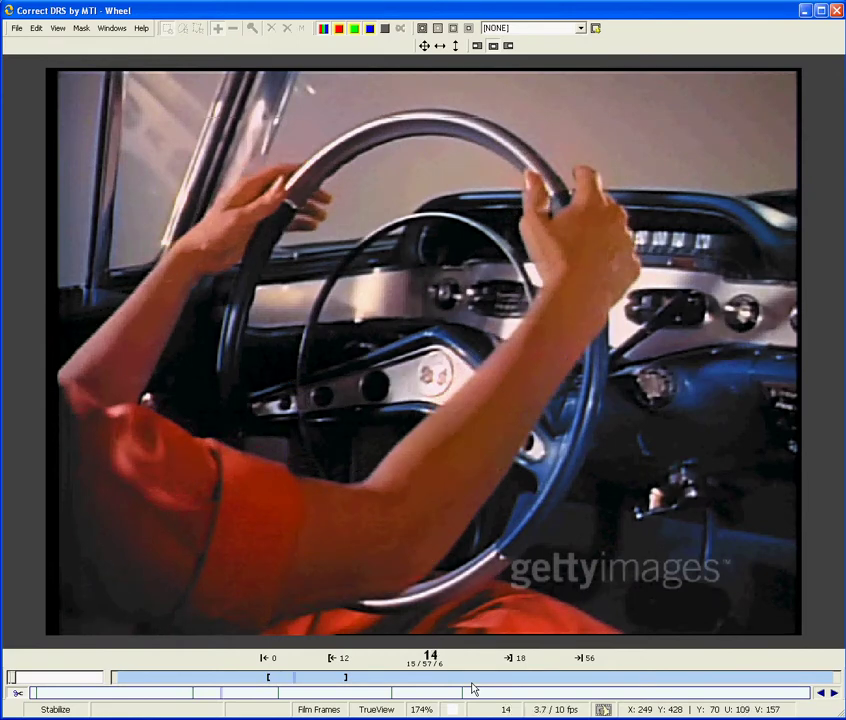
{"action": "key", "text": "z"}
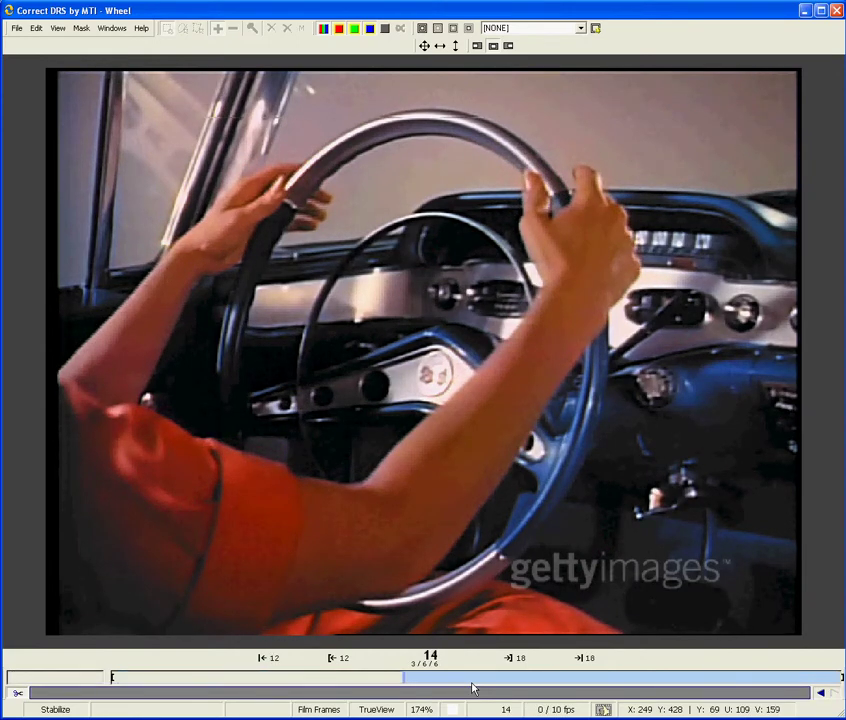
{"action": "key", "text": "z"}
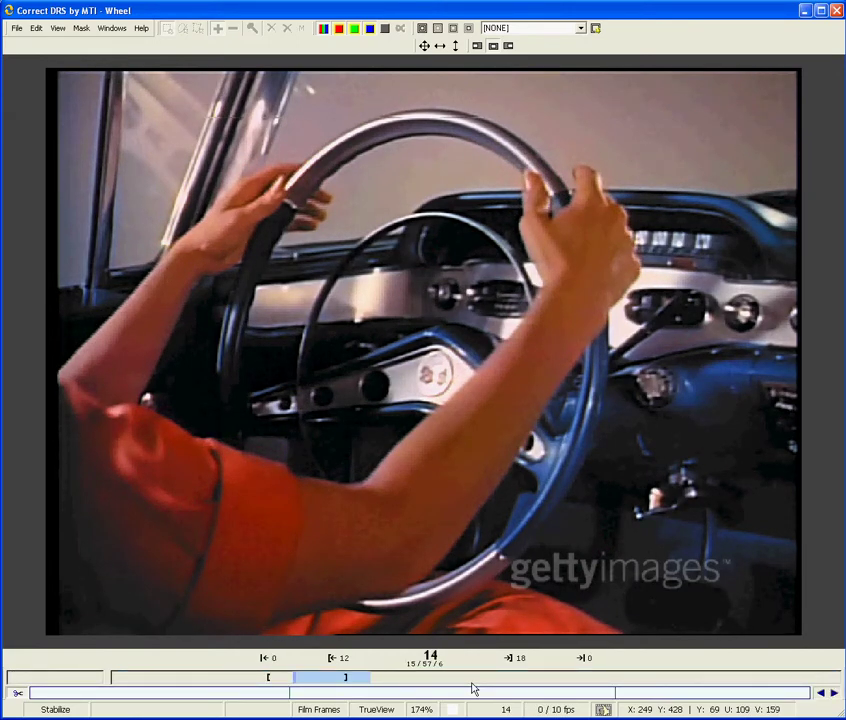